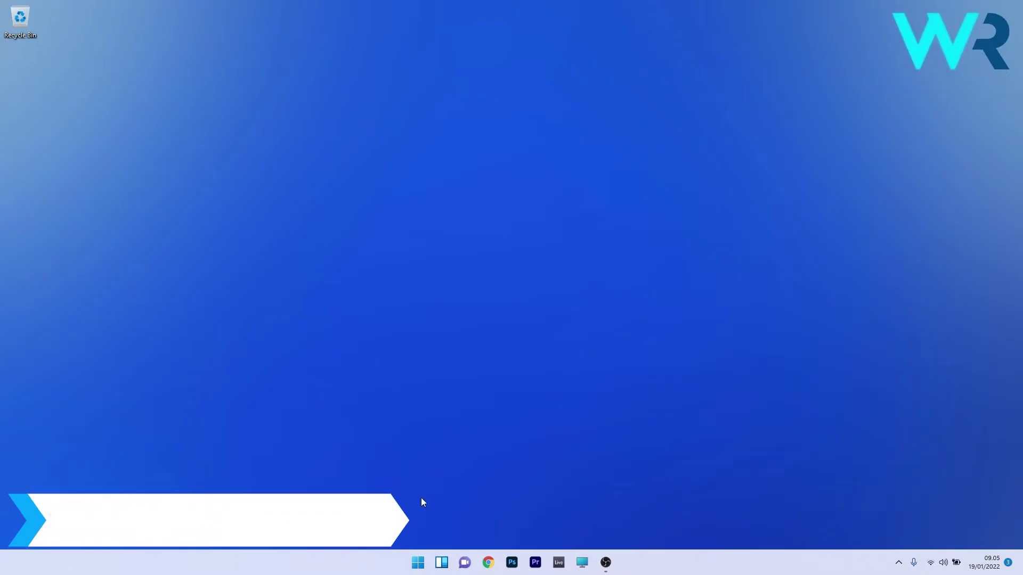
Open the Start menu from the taskbar's Start button
click(417, 562)
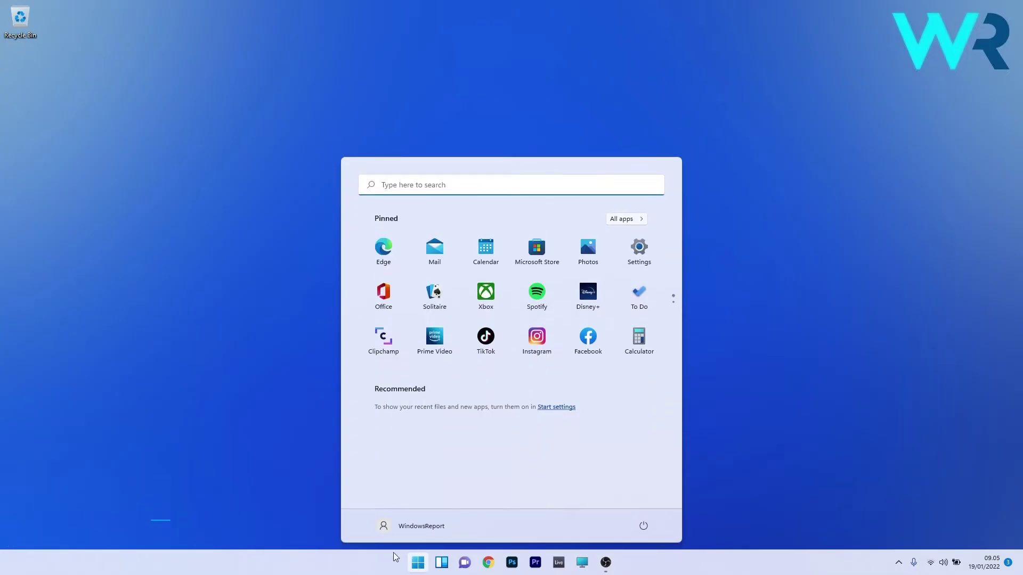
Open Microsoft Teams' Advanced options from Settings > Apps > Apps & features, filtered by 'teams'
click(639, 249)
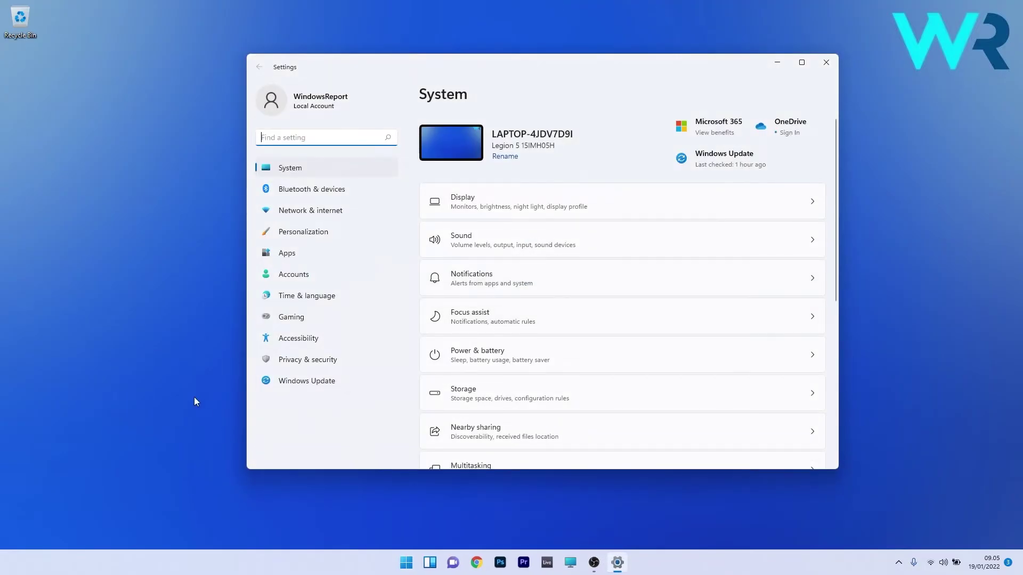
click(307, 254)
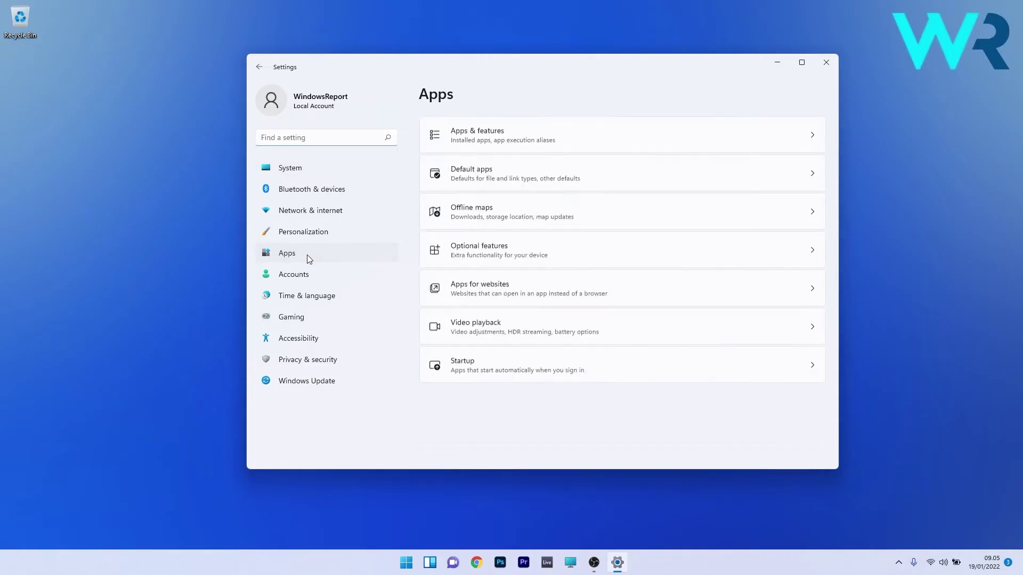
click(564, 134)
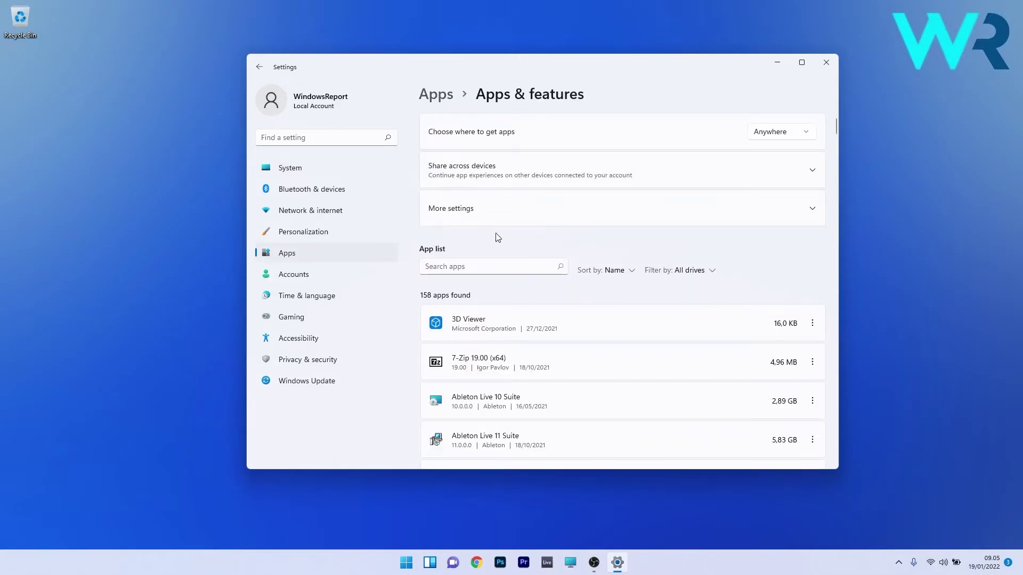
click(474, 268)
text(teams)
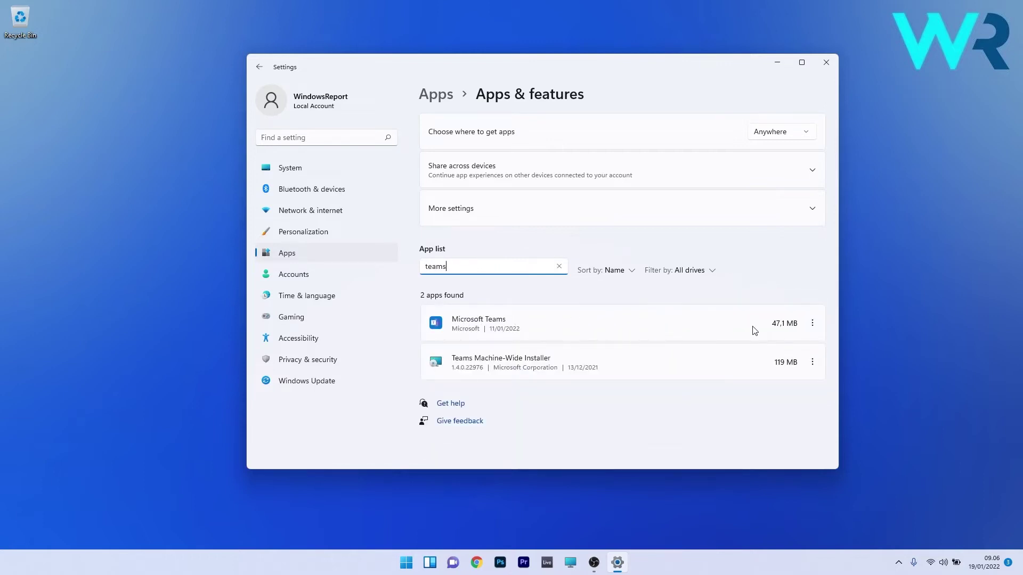
click(812, 329)
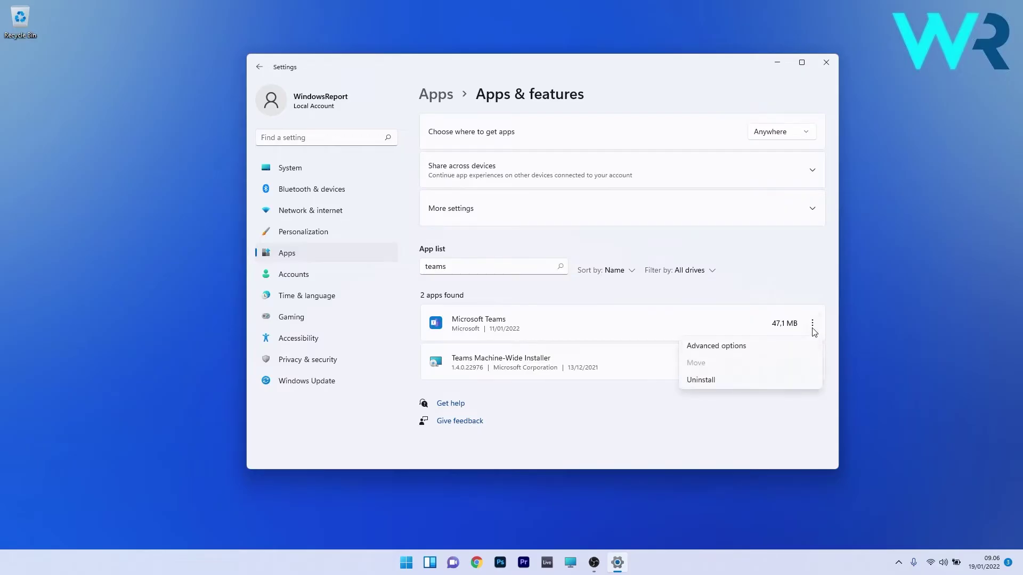
click(745, 346)
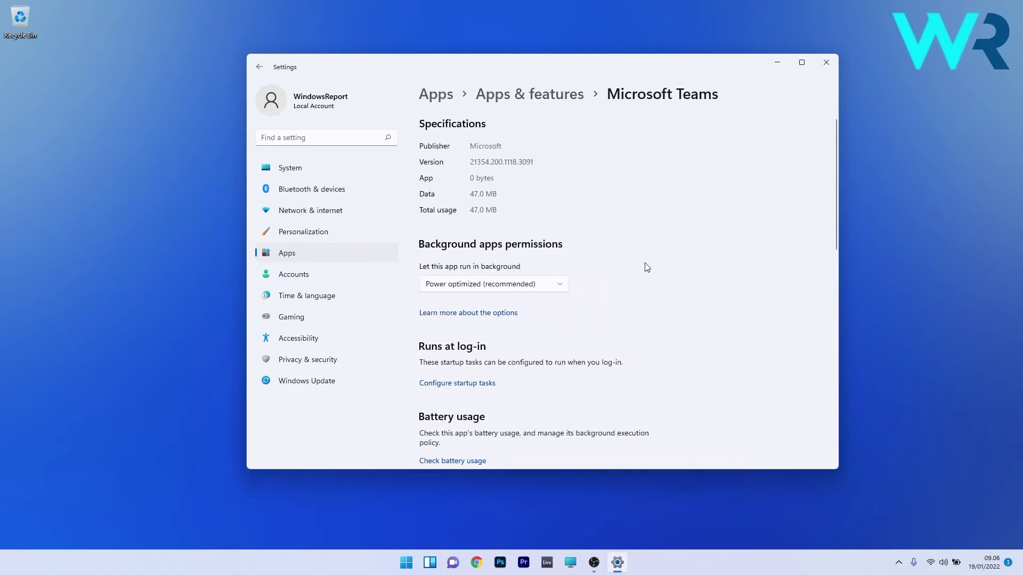
Scroll down to the Teams Reset section, then close the Settings window
scroll(646, 267, down, 10)
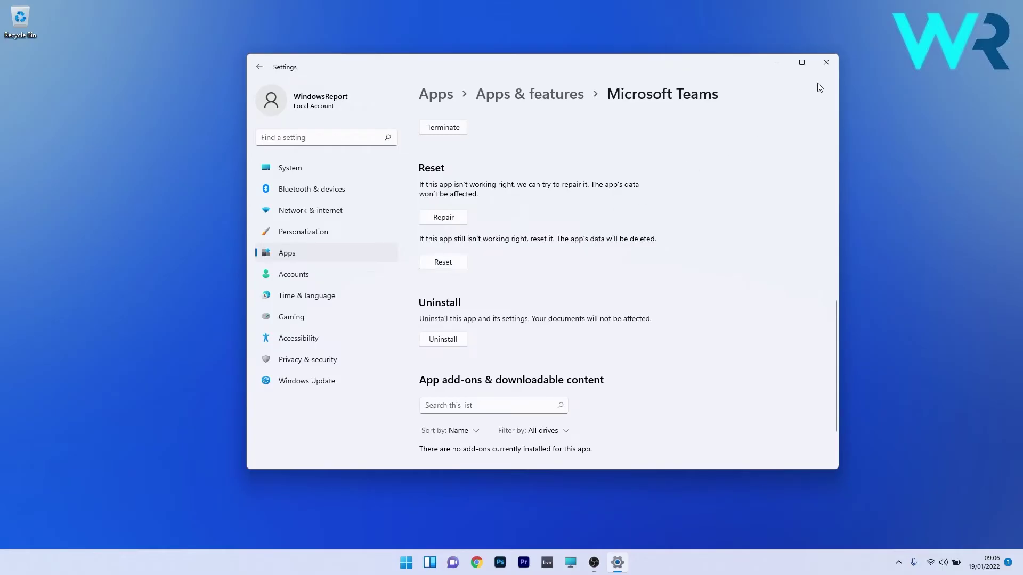
click(826, 63)
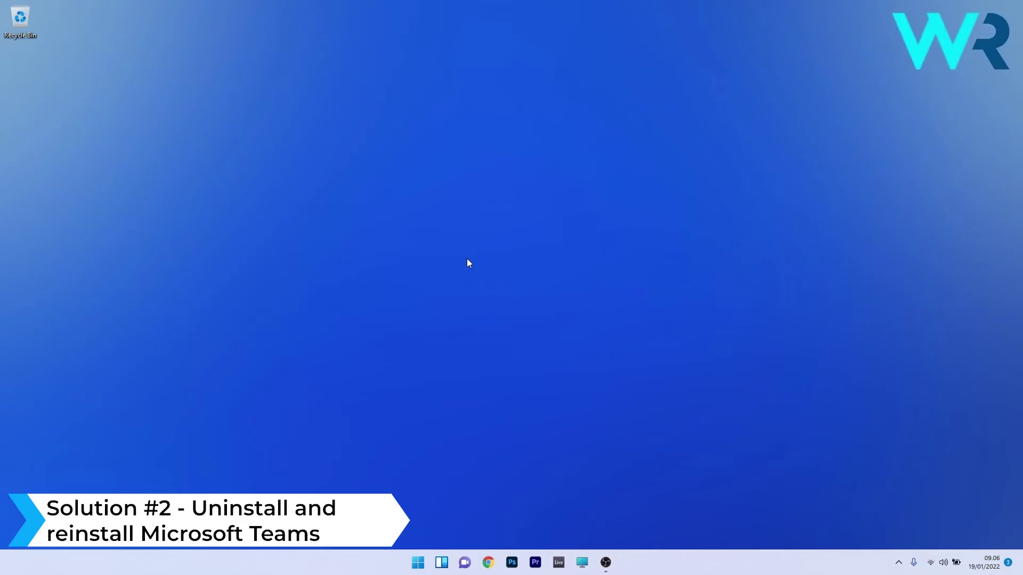
click(417, 563)
click(637, 249)
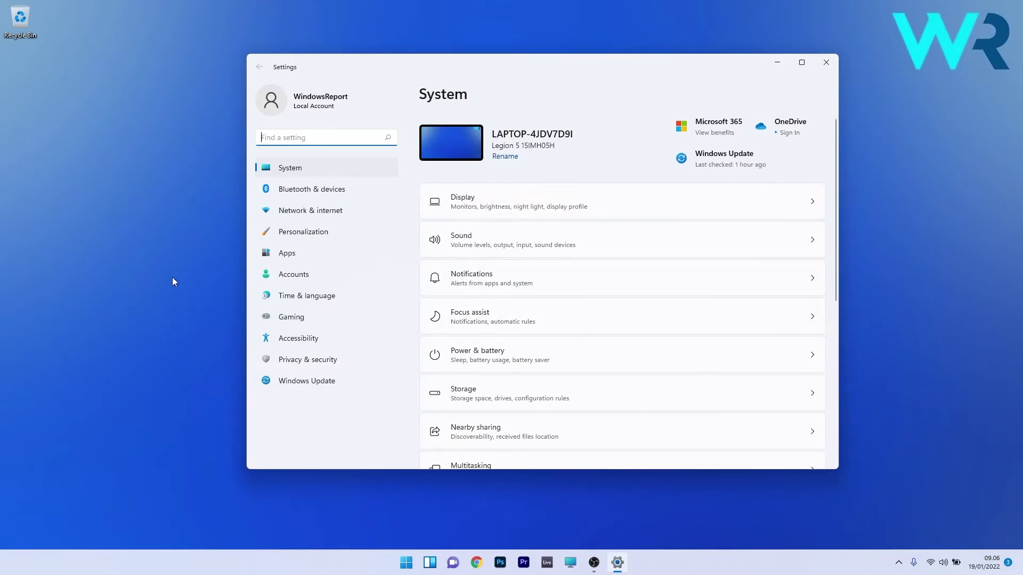
click(307, 252)
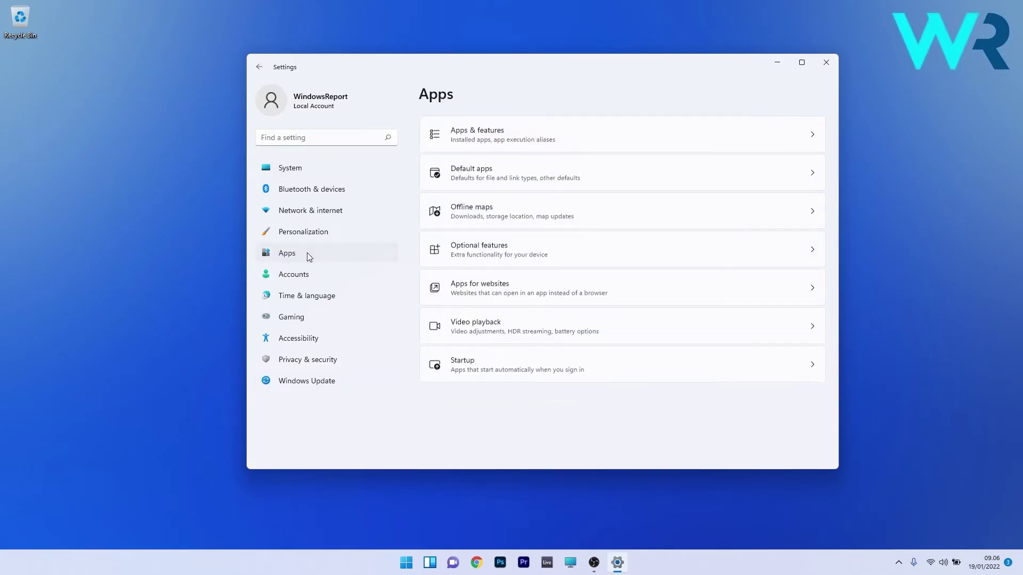
click(626, 137)
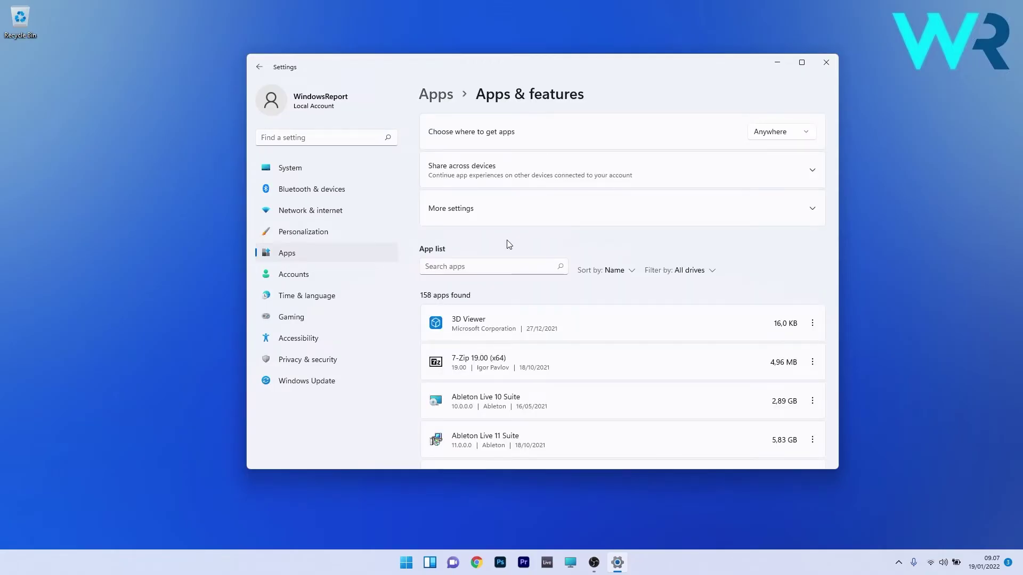
click(472, 267)
text(teams)
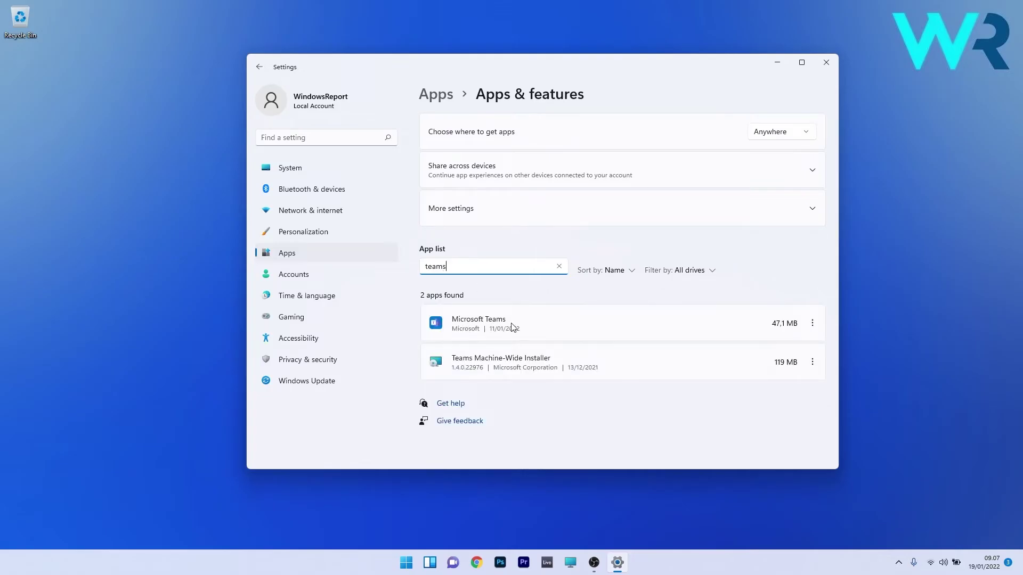
click(812, 323)
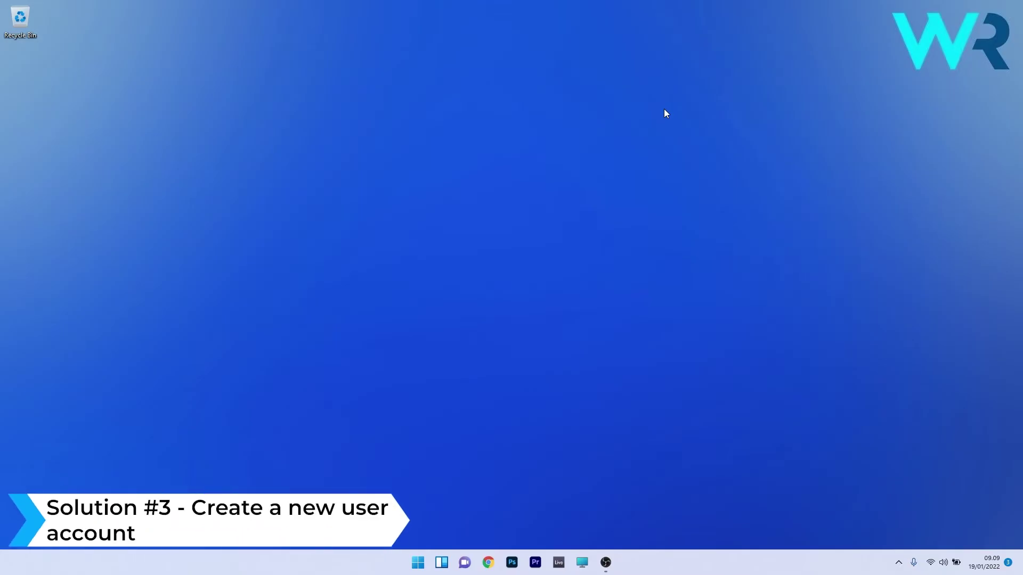
Open Settings > Accounts > Family & other users
click(418, 562)
click(632, 257)
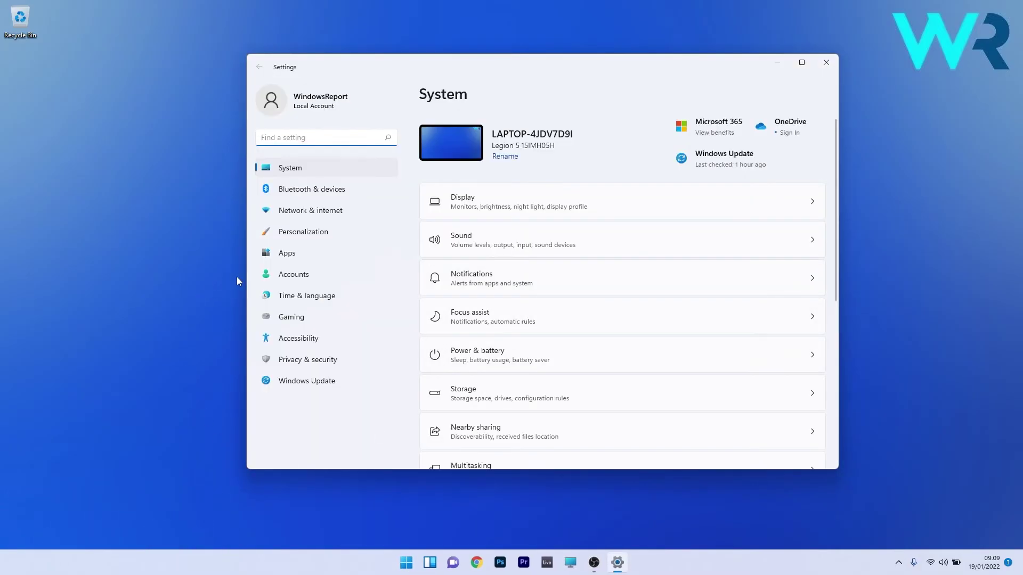
click(328, 278)
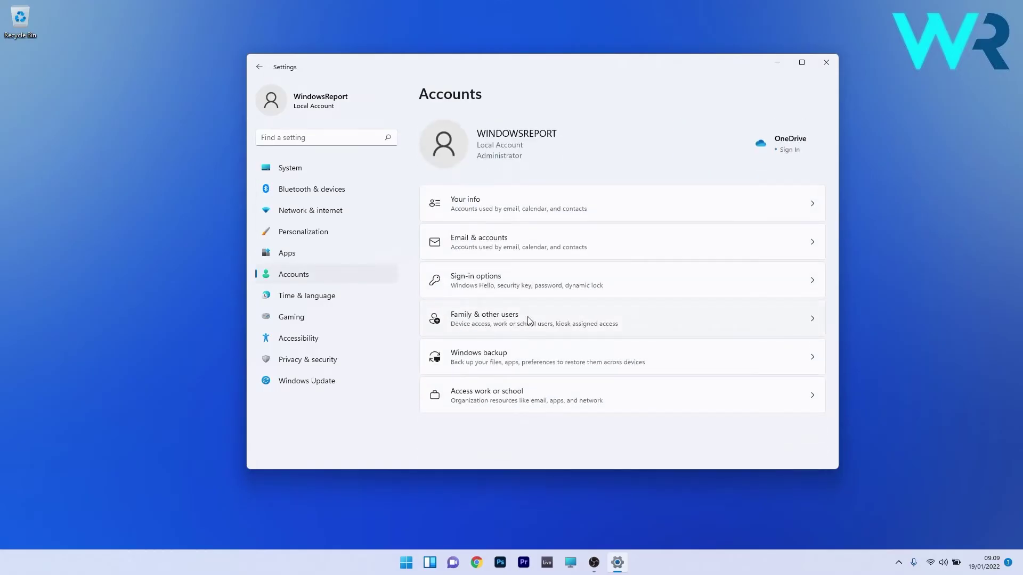
click(666, 319)
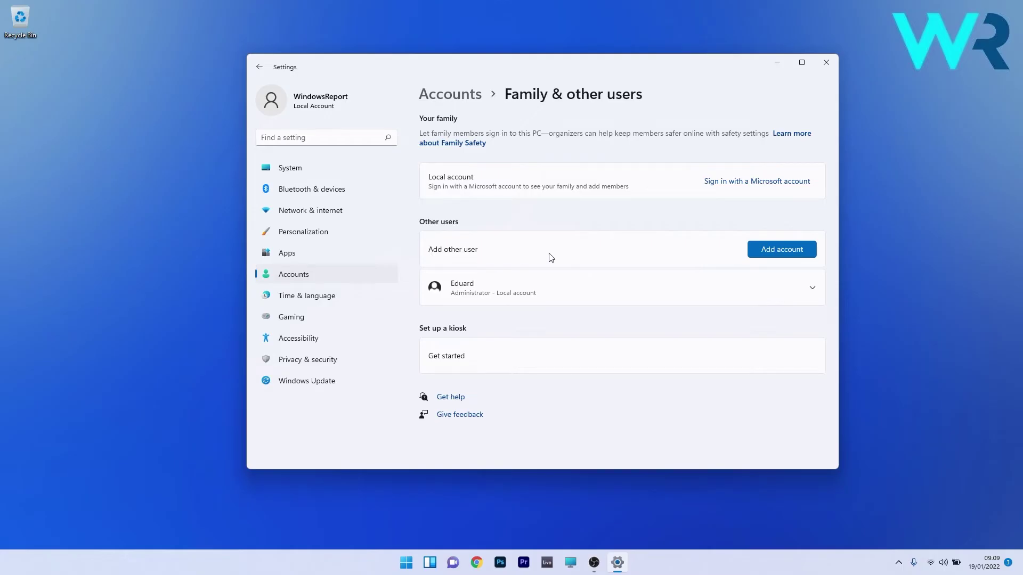
Add a local user without a Microsoft account, entering the new user's name
click(782, 255)
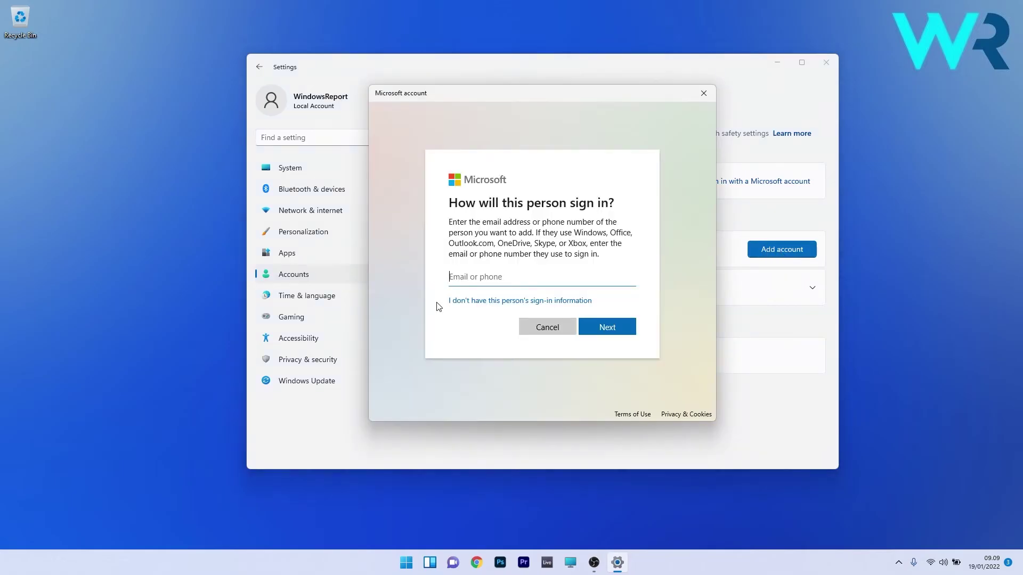
click(551, 305)
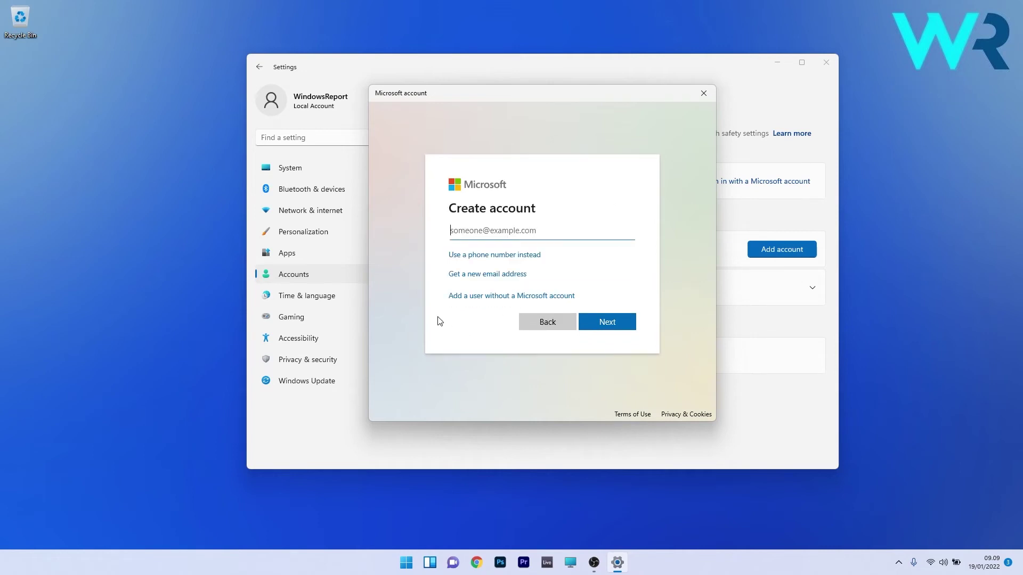
click(530, 300)
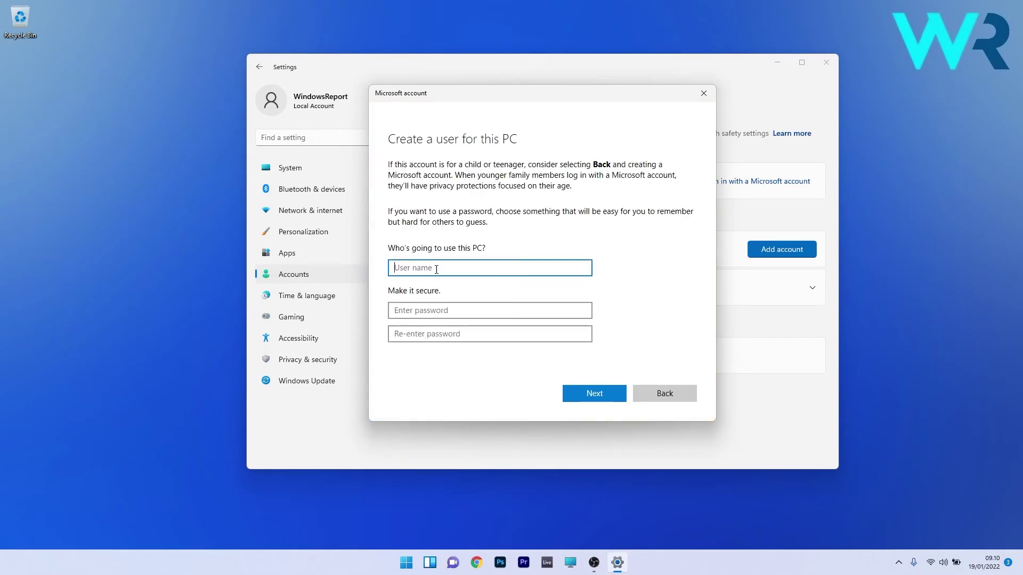
text(jonh)
click(432, 331)
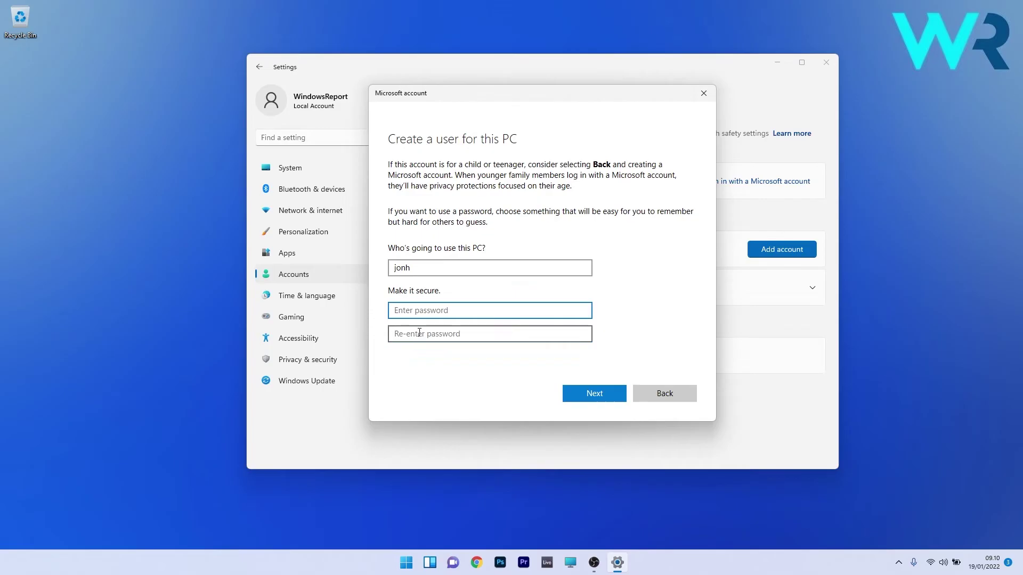
click(591, 397)
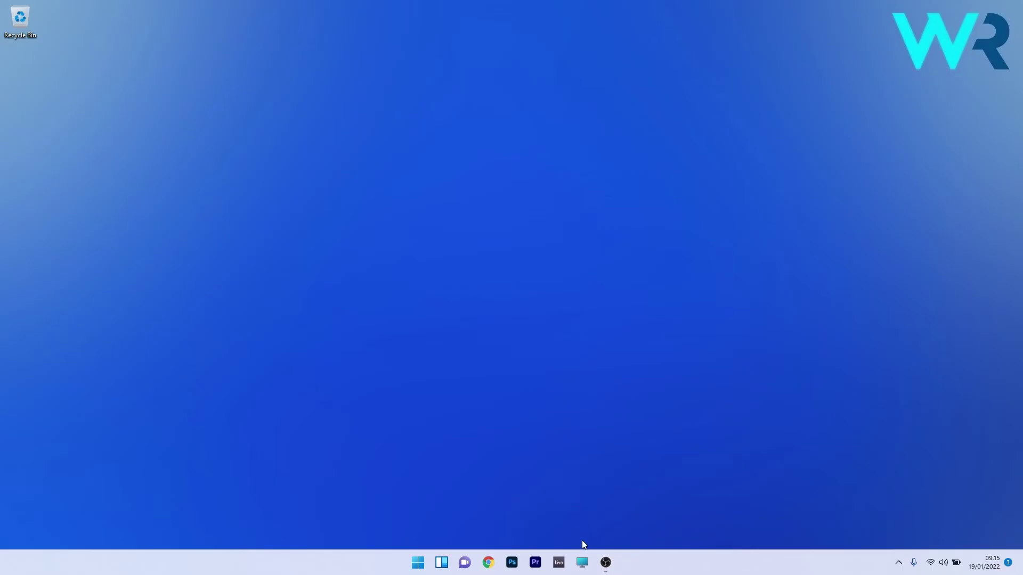
Turn on View > Show > Hidden items in This PC and open the Windows-SSD (C:) drive
click(582, 563)
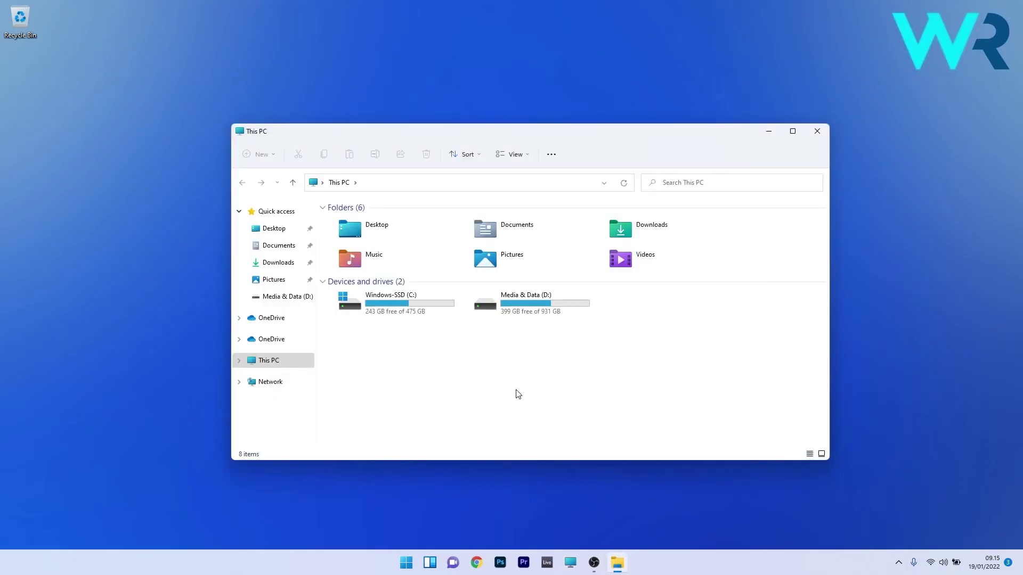
click(519, 157)
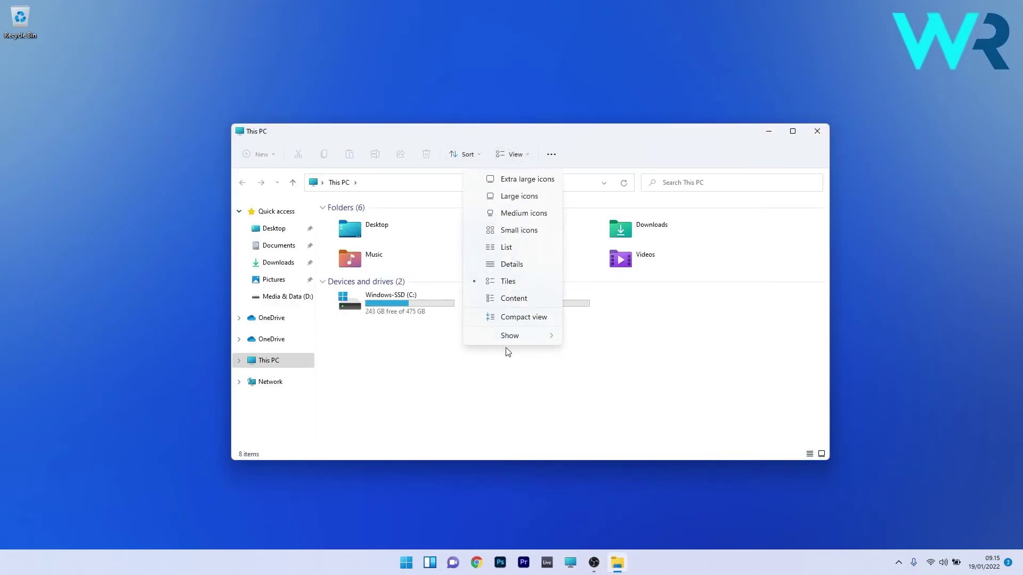
mouse_move(526, 333)
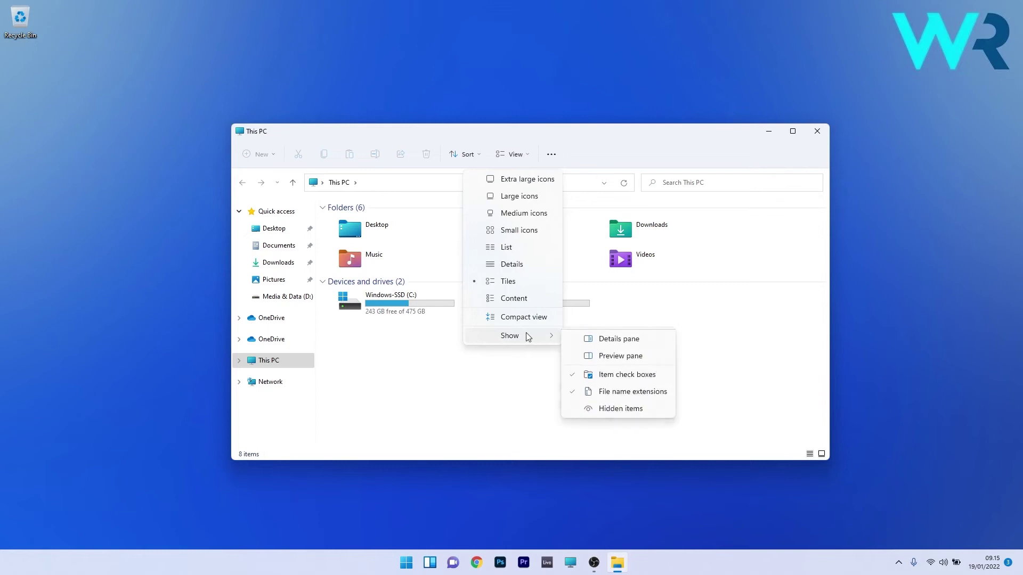
click(609, 410)
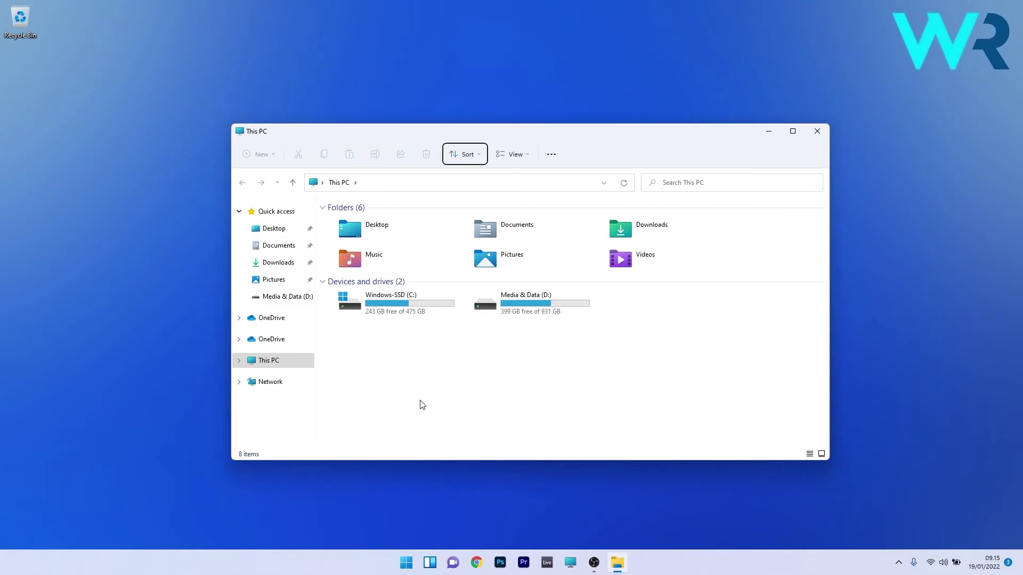
click(382, 315)
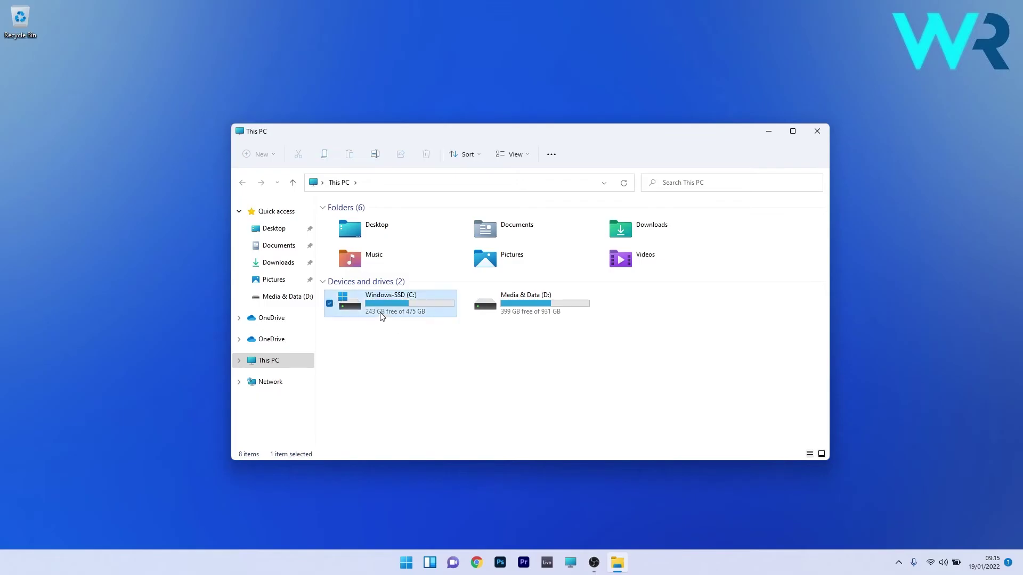
double_click(381, 315)
Open Program Files and bring up the WindowsApps folder's Properties, moved higher on screen
scroll(421, 330, down, 2)
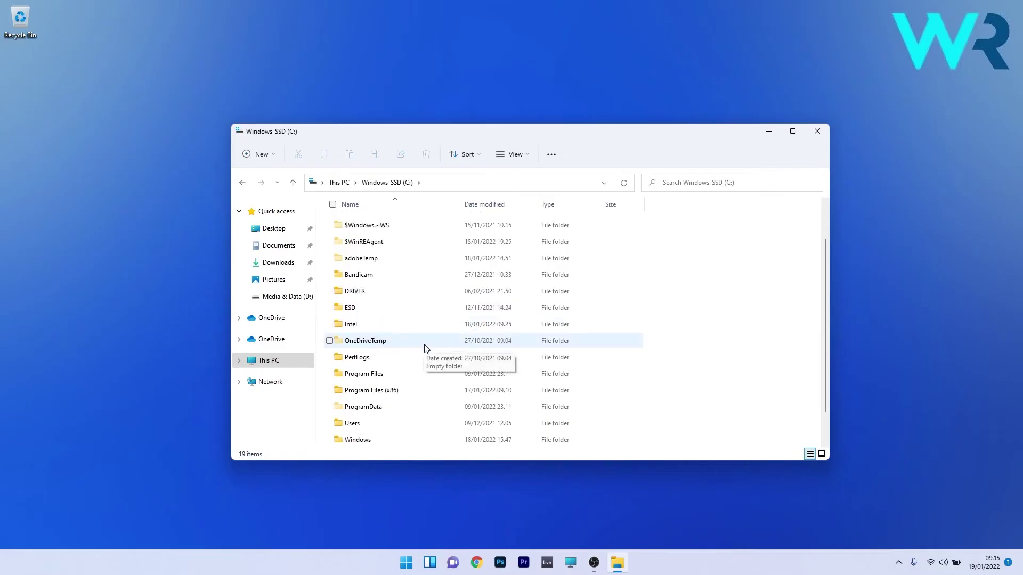
double_click(368, 374)
scroll(407, 360, down, 15)
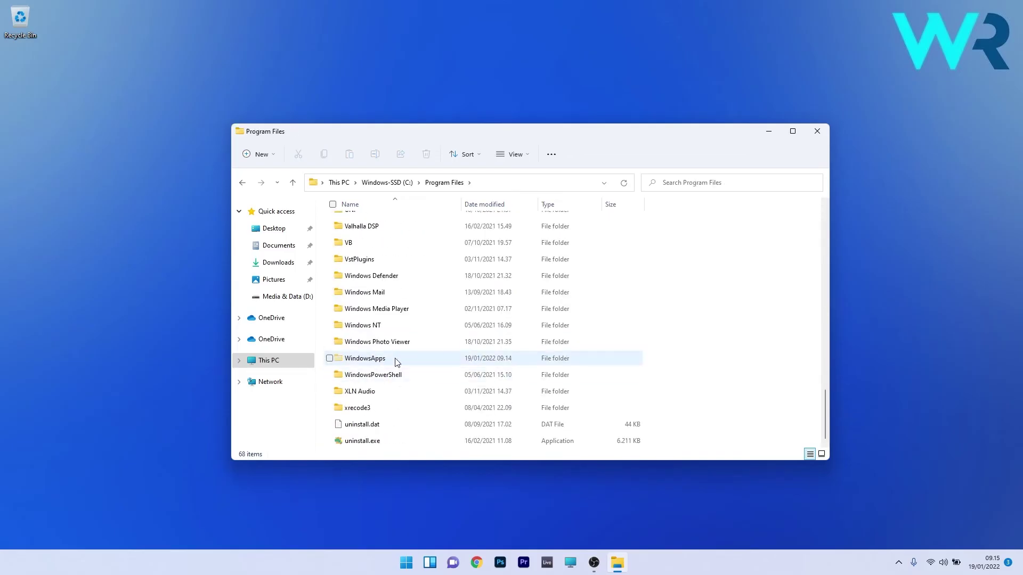
click(397, 362)
right_click(411, 362)
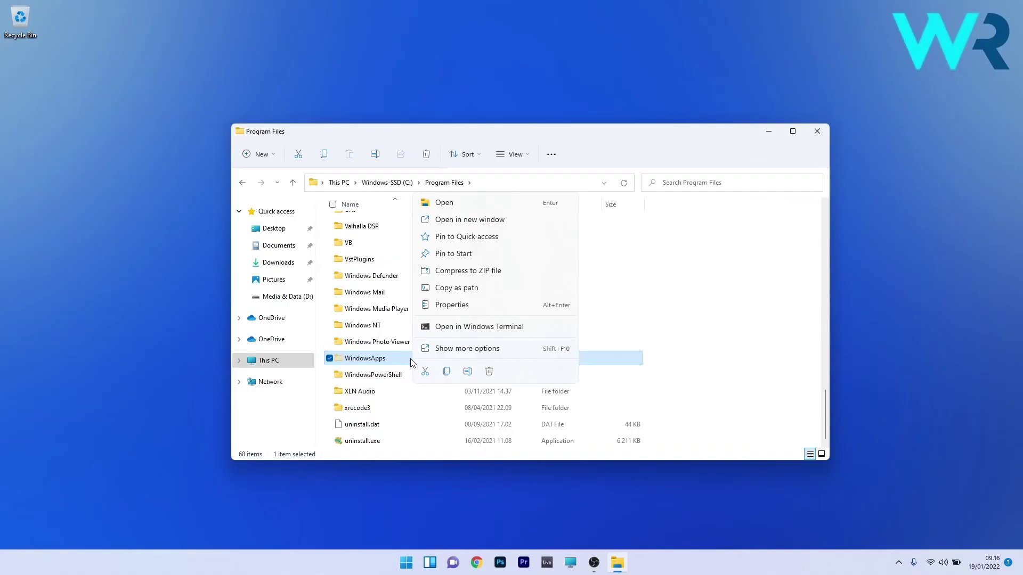
click(469, 306)
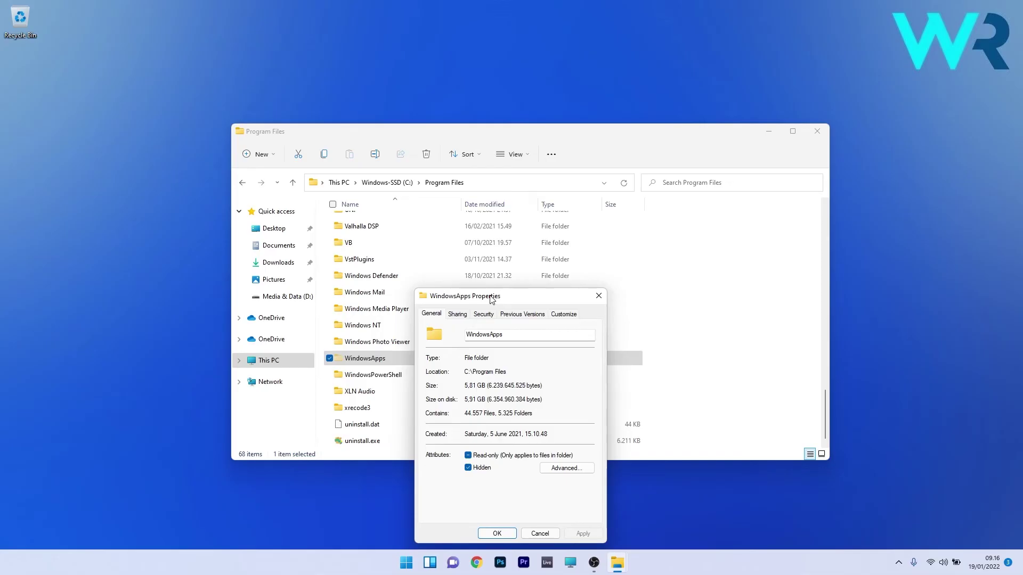
drag(492, 300, 482, 211)
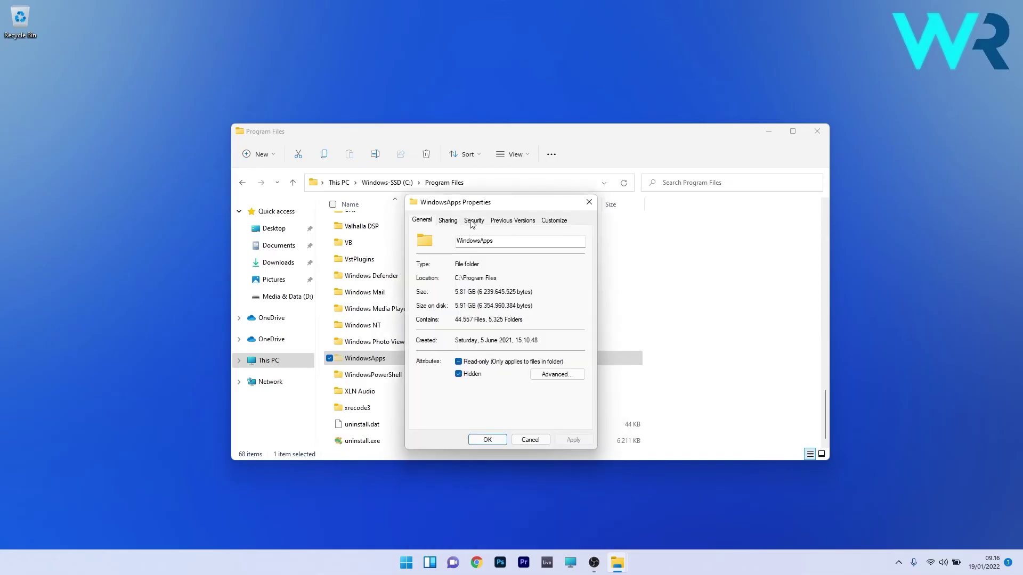
Change the WindowsApps owner to the 'Windows' account, searching the Users object type, and apply
click(473, 220)
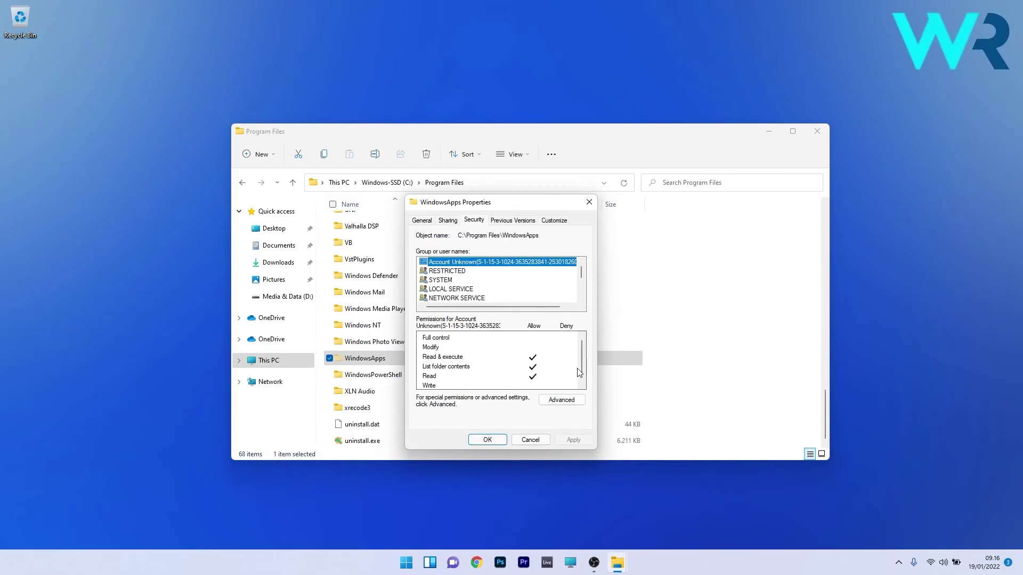
click(576, 402)
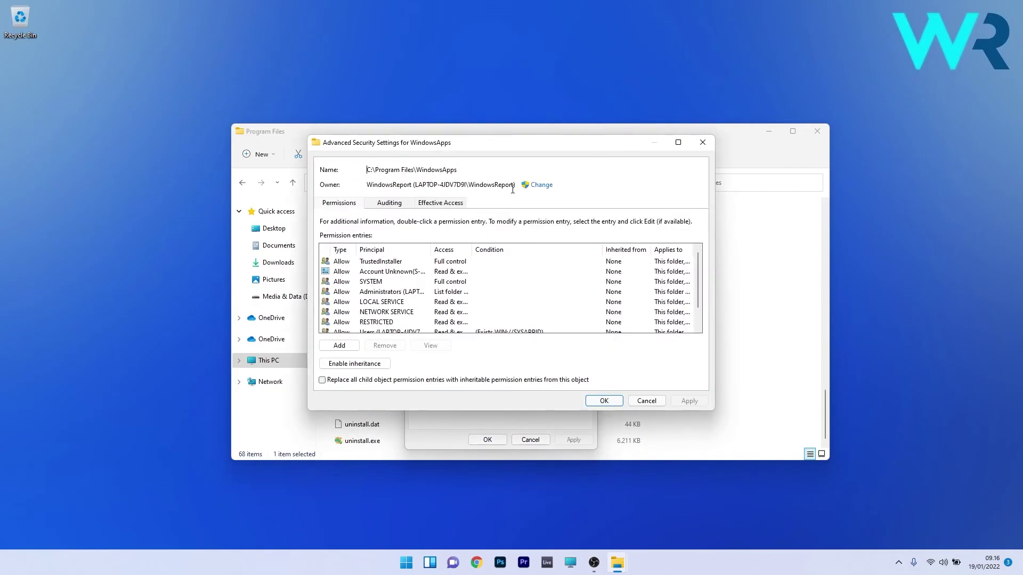
click(542, 185)
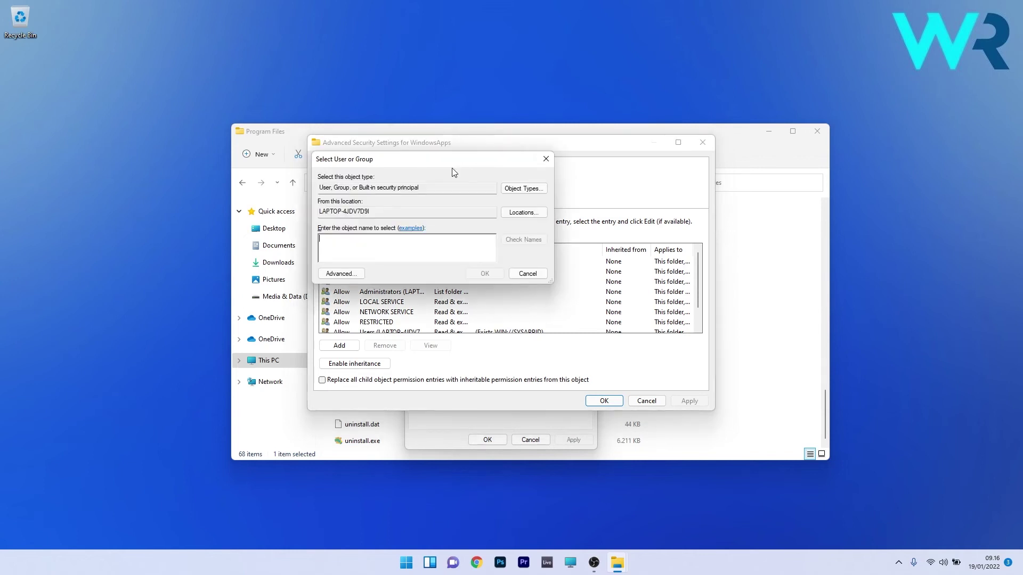
click(526, 191)
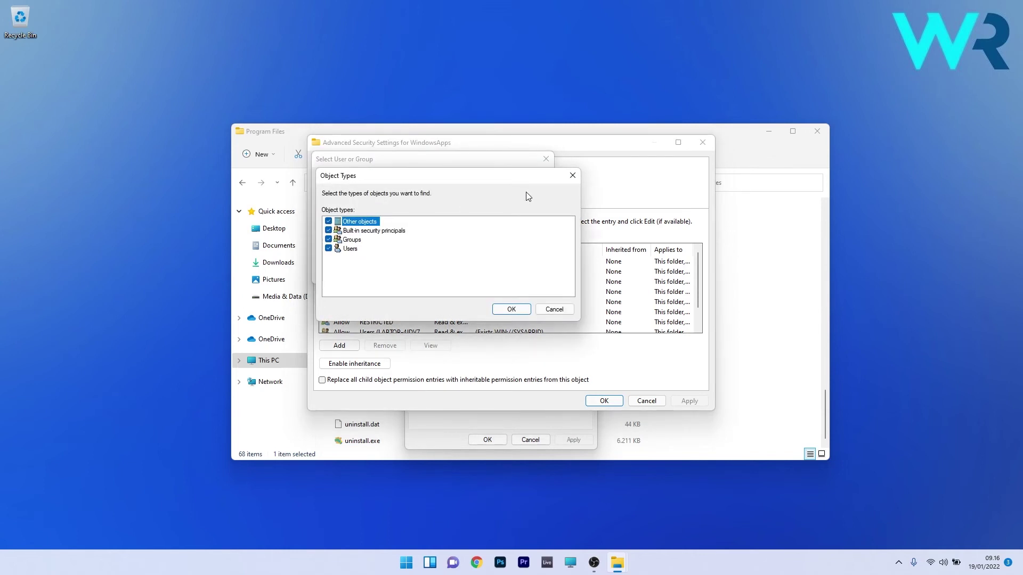
click(349, 249)
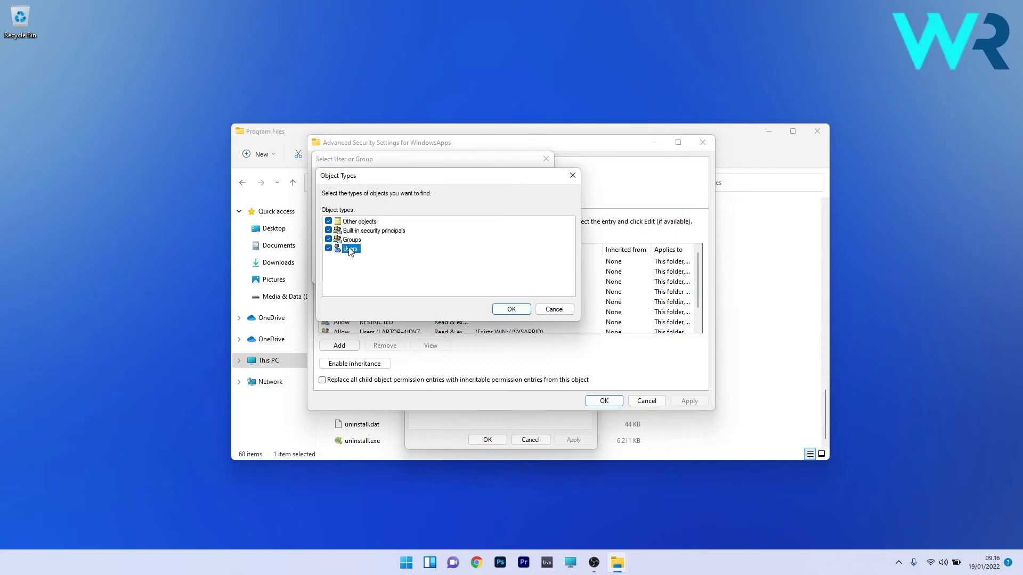
click(512, 310)
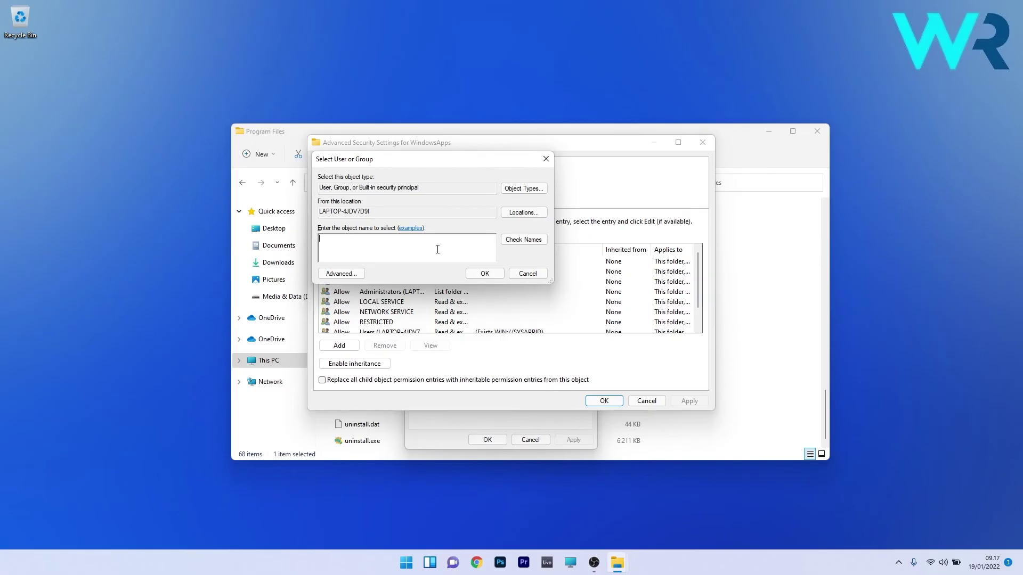
text(WindowsReport)
click(484, 273)
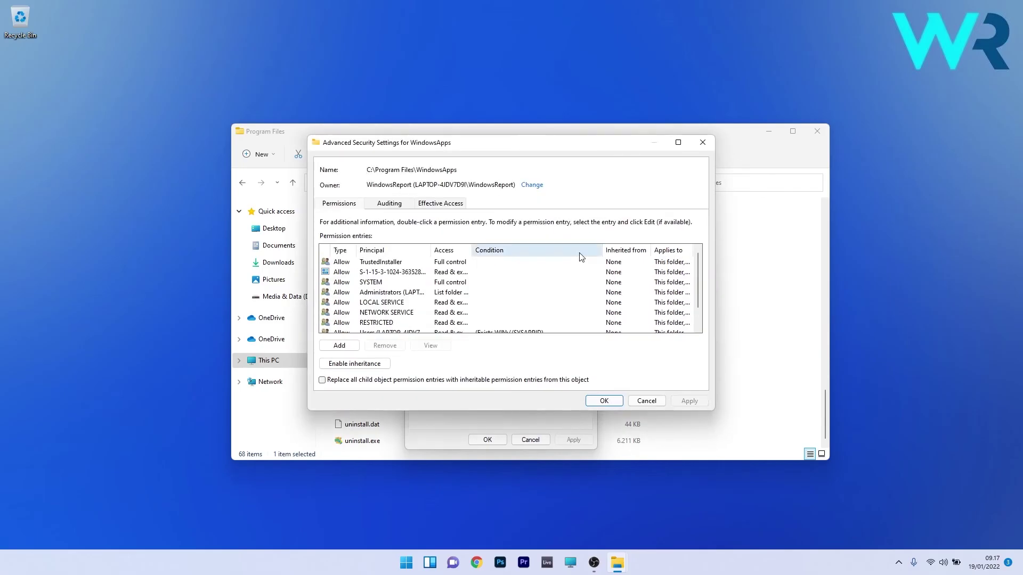
click(602, 401)
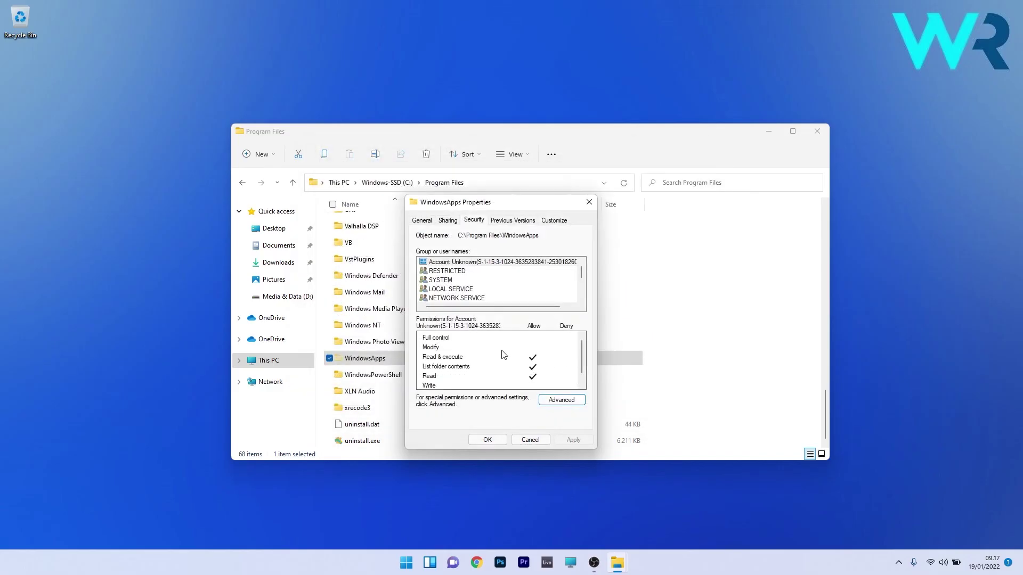
Close Properties, open WindowsApps and select the MicrosoftTeams_21354 package folder
click(588, 203)
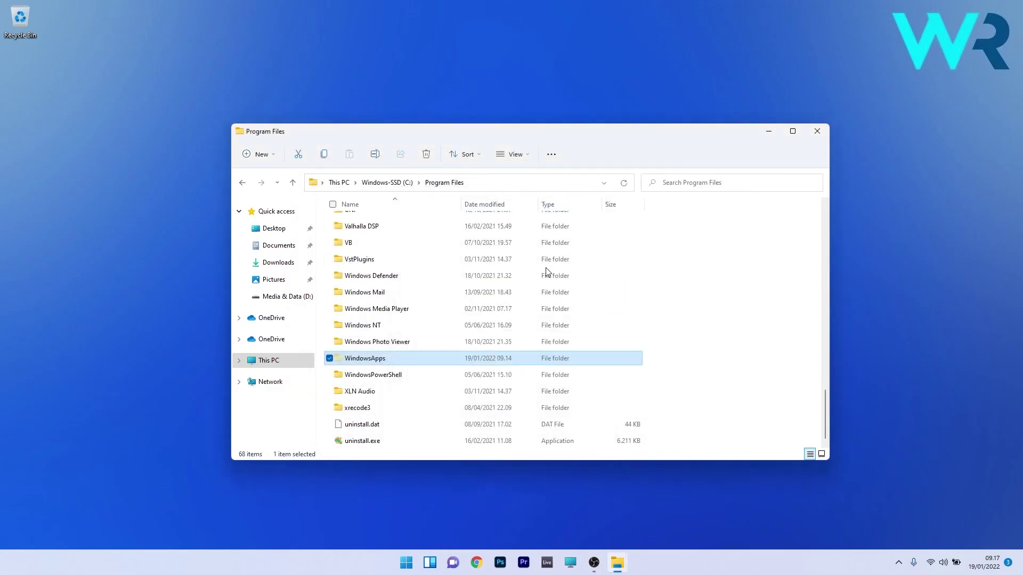
double_click(420, 358)
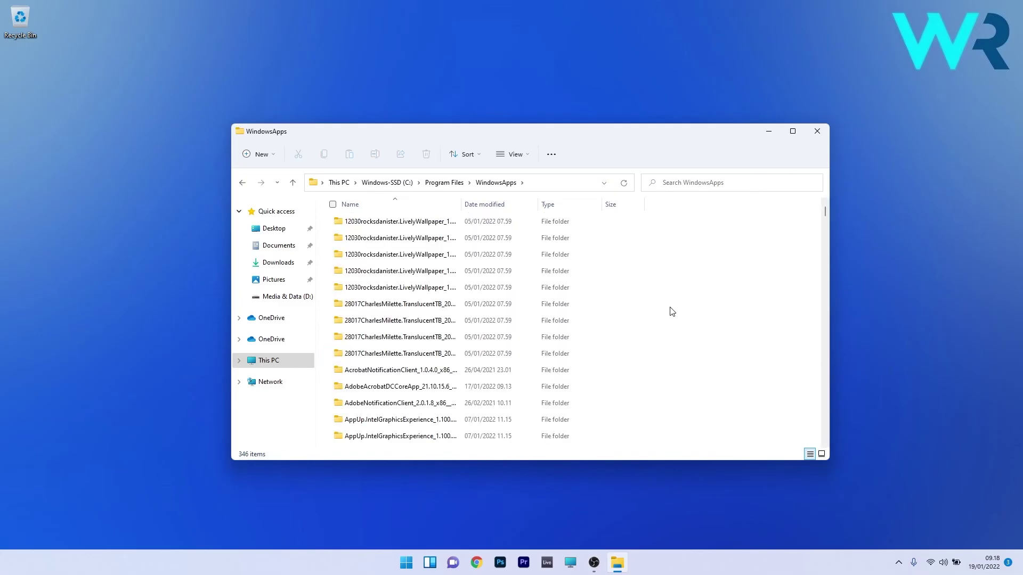
scroll(672, 311, down, 15)
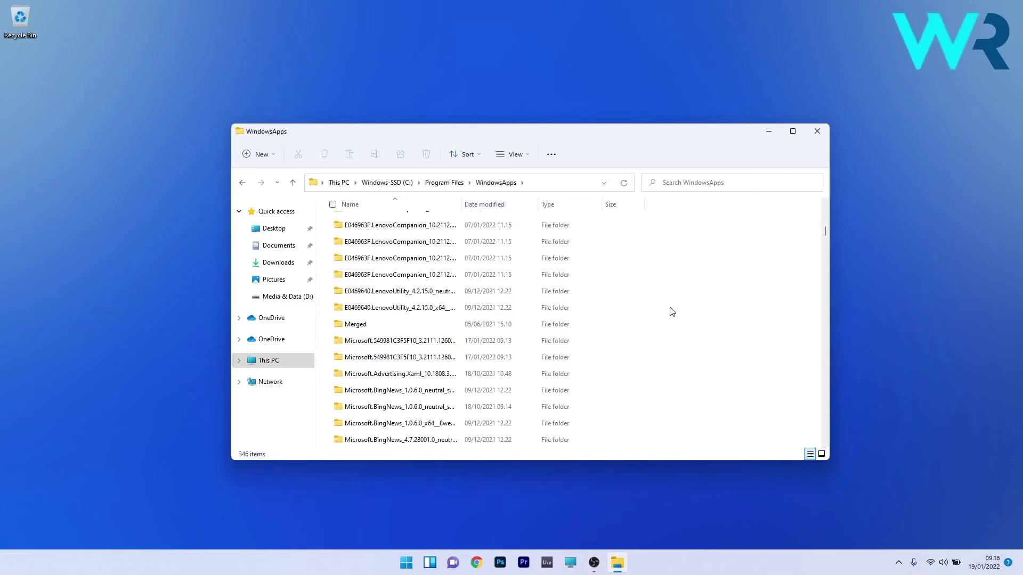
scroll(673, 312, down, 10)
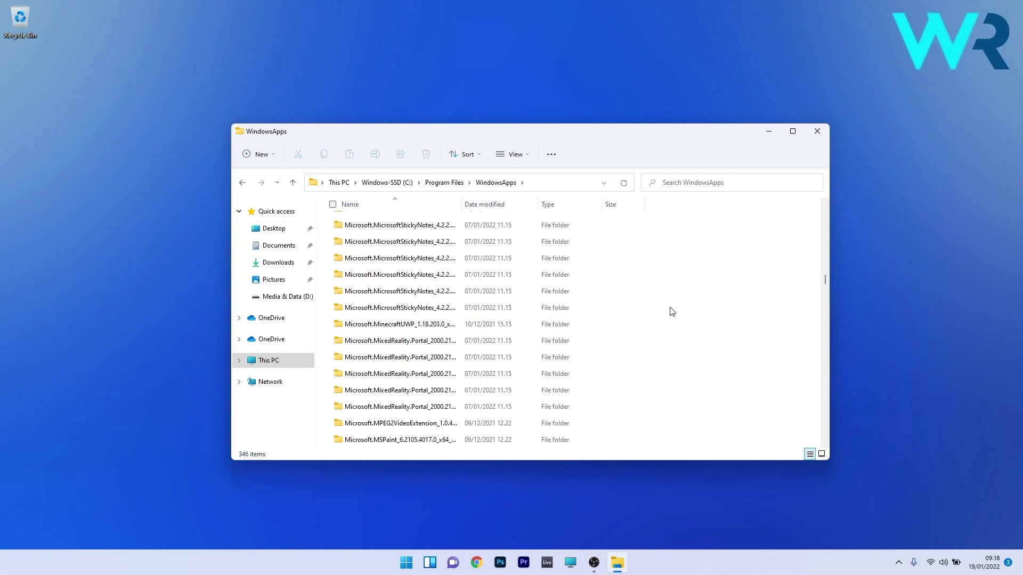
scroll(672, 311, down, 20)
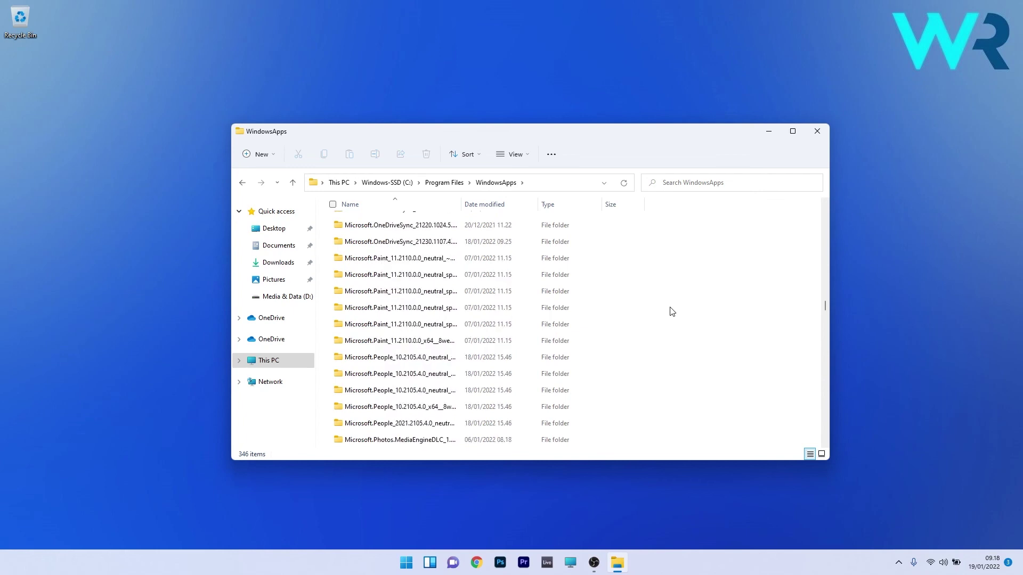
click(639, 304)
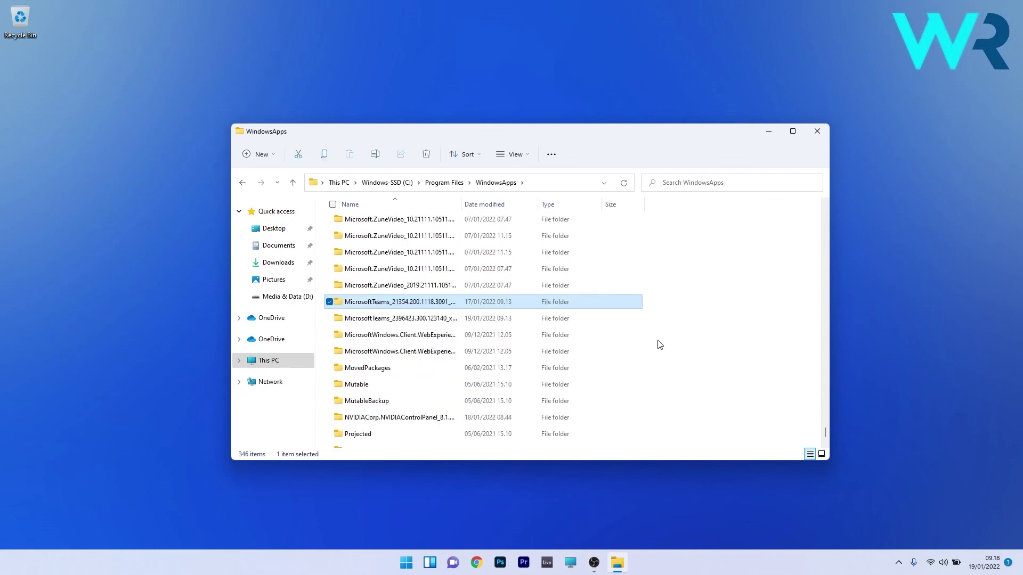
Append .old to the MicrosoftTeams_21354 package folder's name
right_click(393, 306)
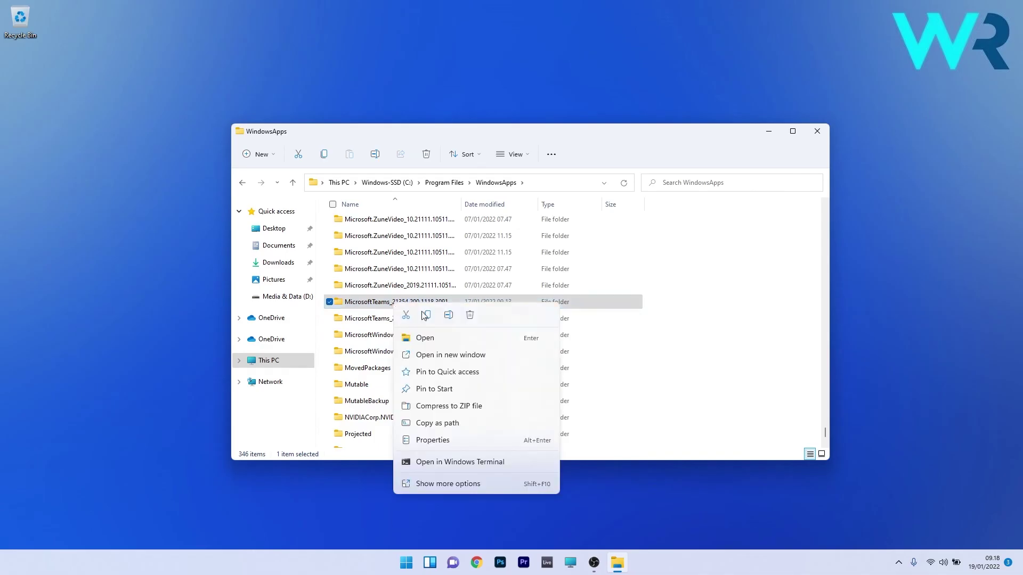
click(453, 317)
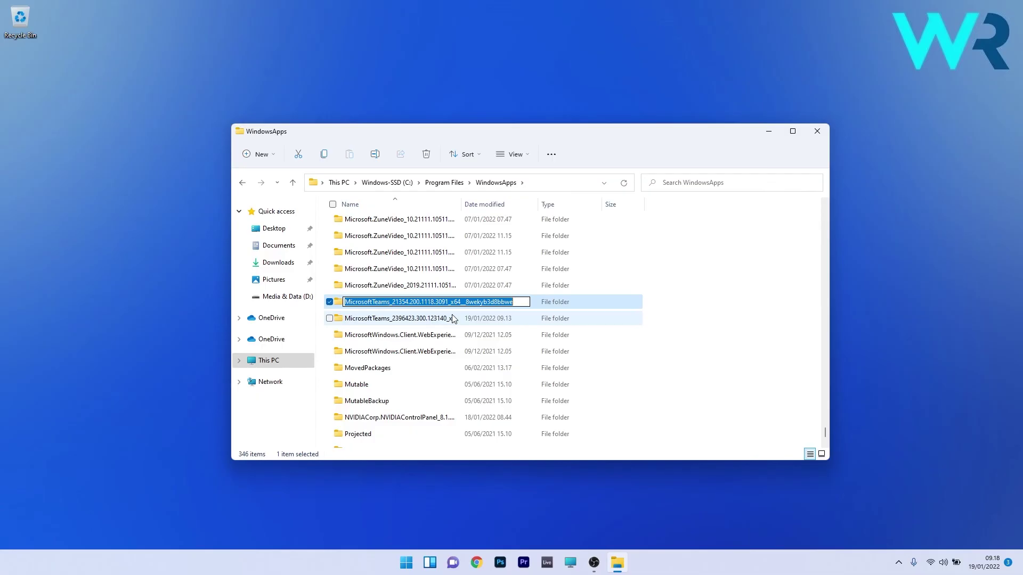
key(End)
text(.)
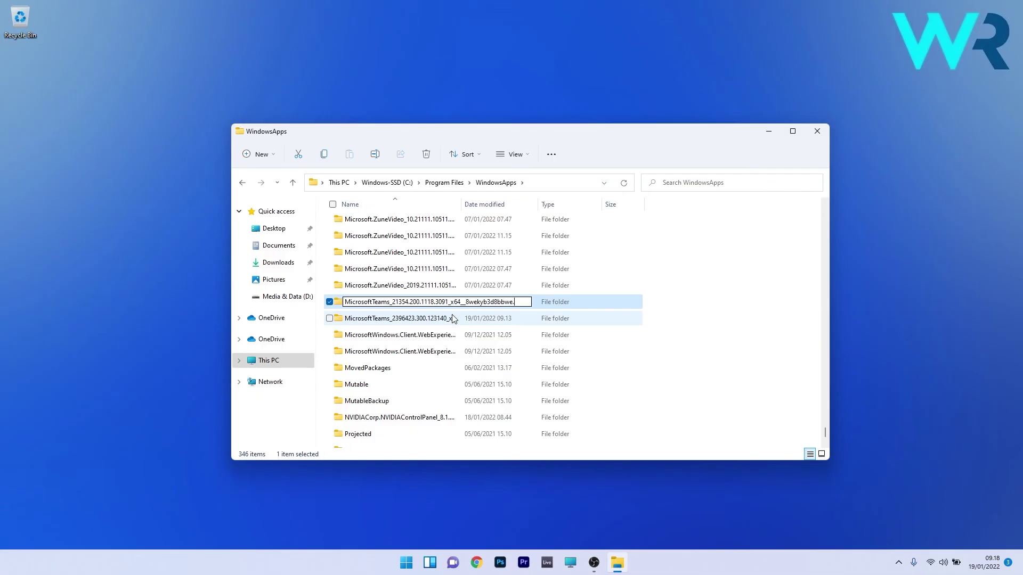
text(old)
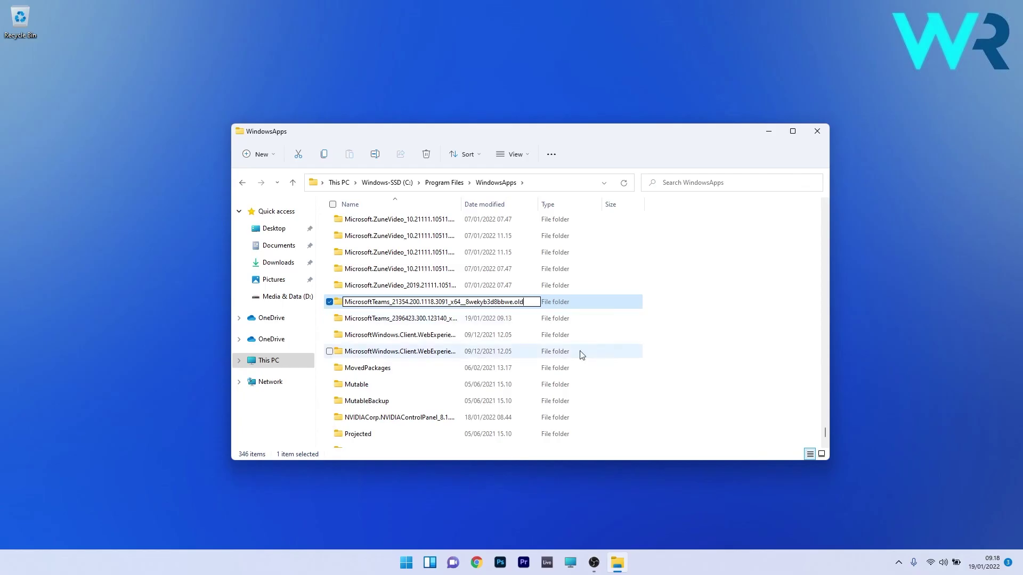
key(Return)
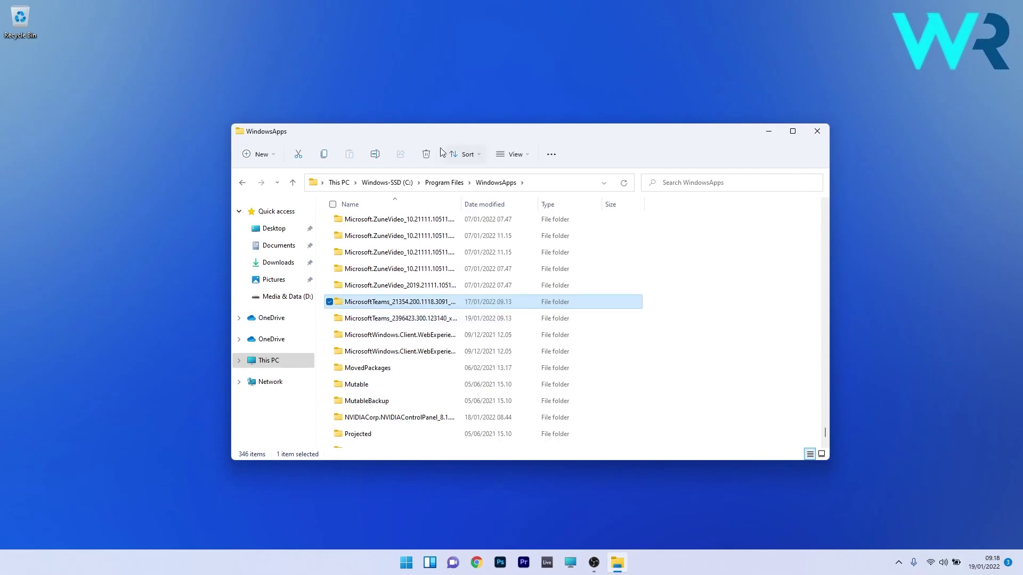
Widen the Name column to show full folder names and check both Teams package folders
click(457, 204)
drag(460, 204, 609, 206)
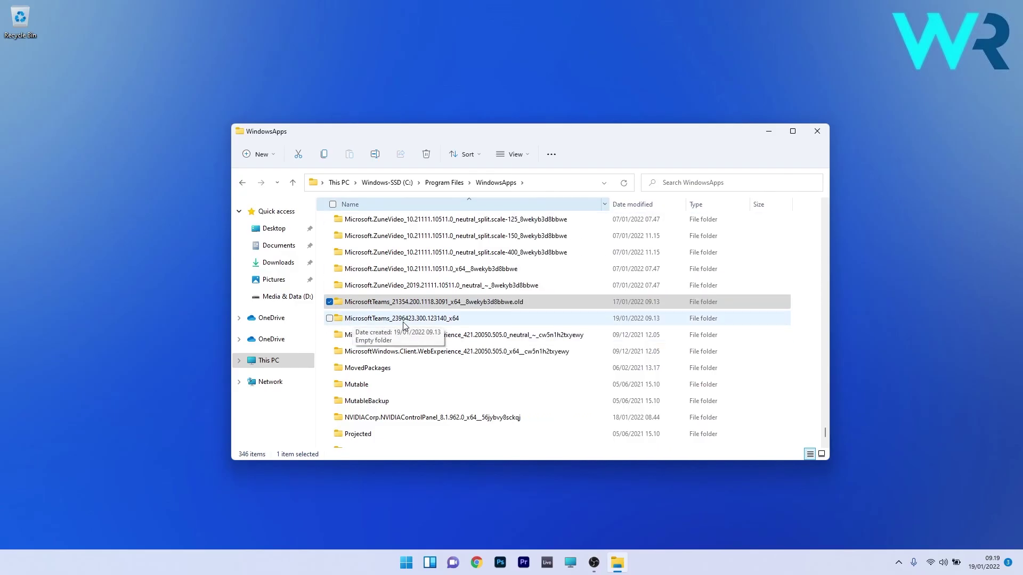
click(477, 318)
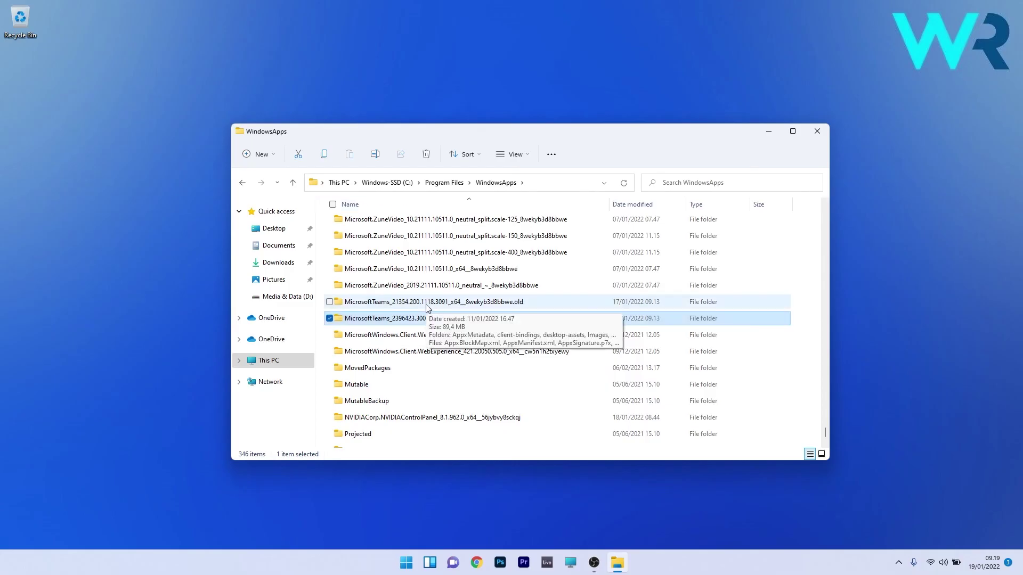
right_click(393, 305)
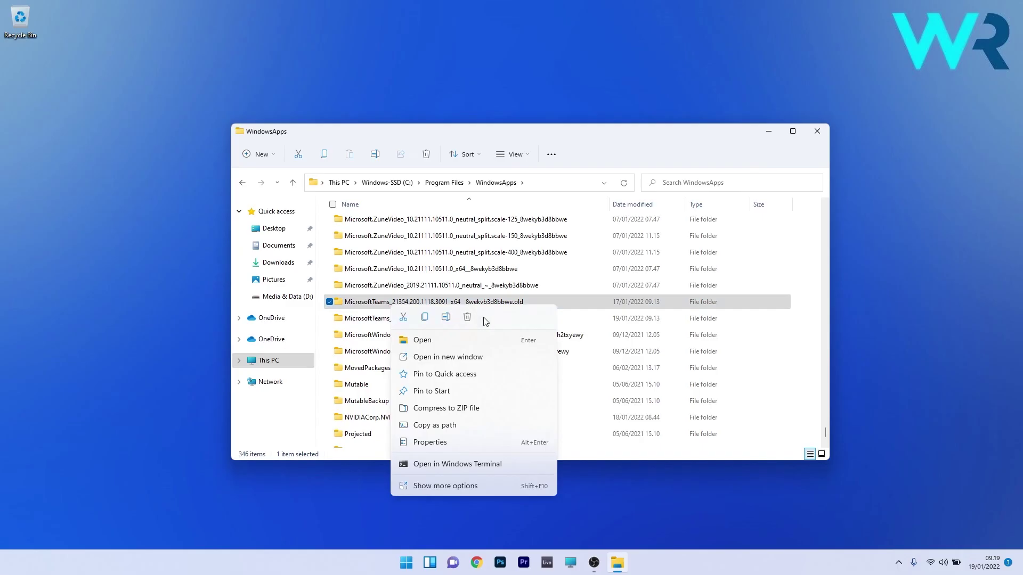
click(666, 151)
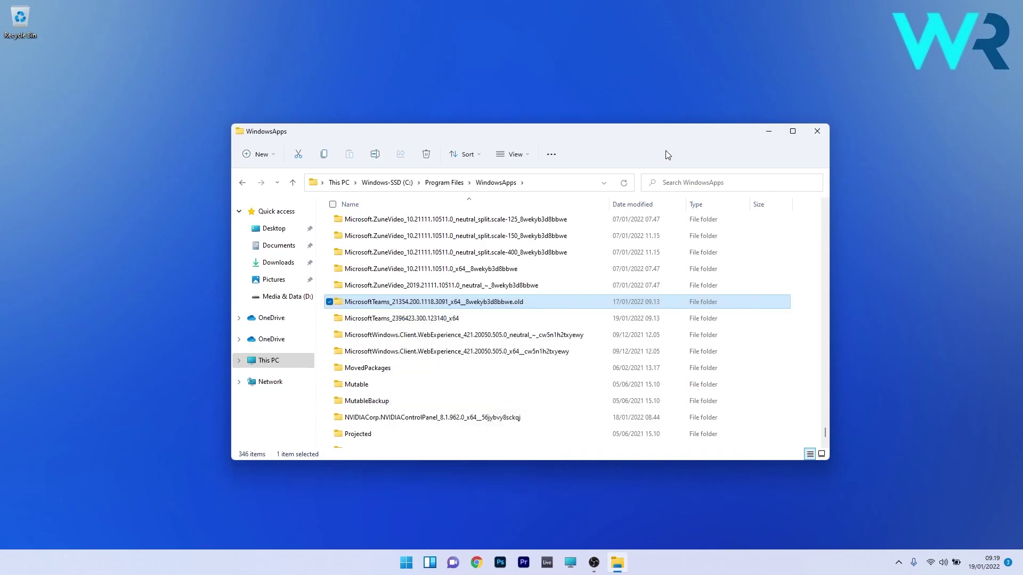